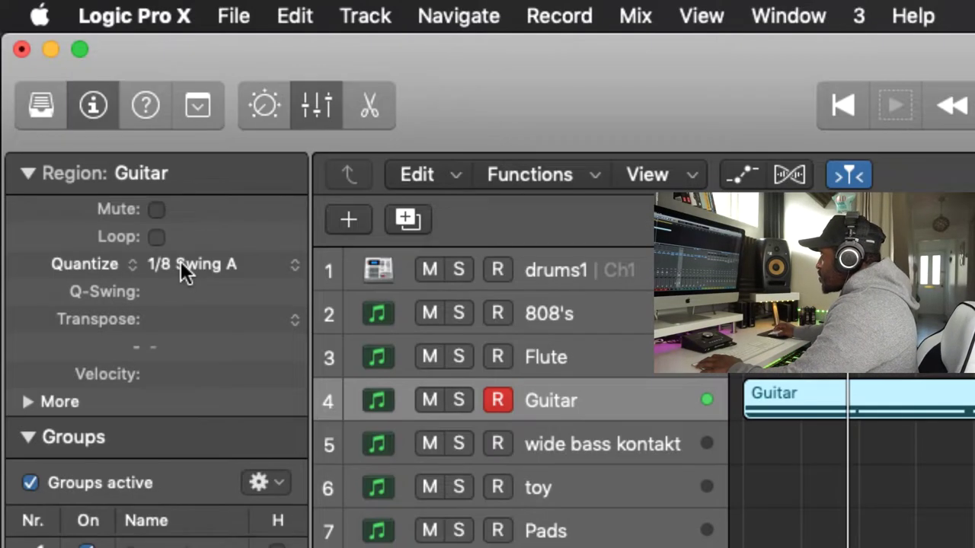
Step: Quantize the Guitar region to 1/8 Swing A and inspect its notes in the piano roll
left_click(48, 69)
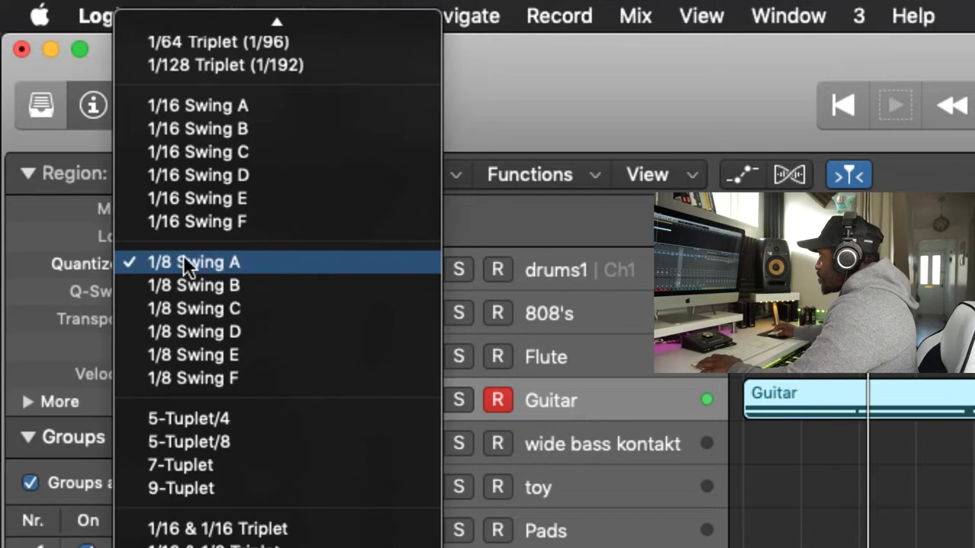
left_click(222, 261)
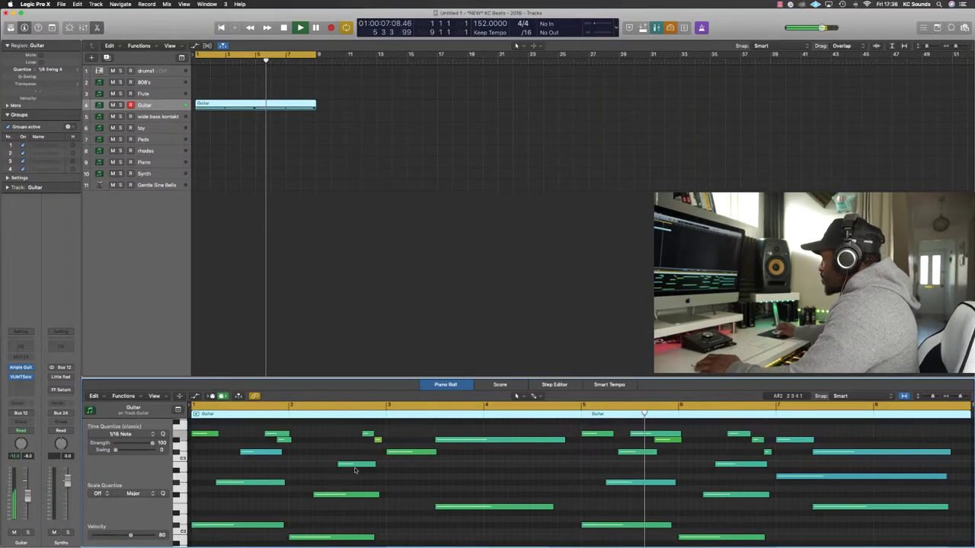
left_click(330, 458, "ctrl+alt")
left_click(359, 531)
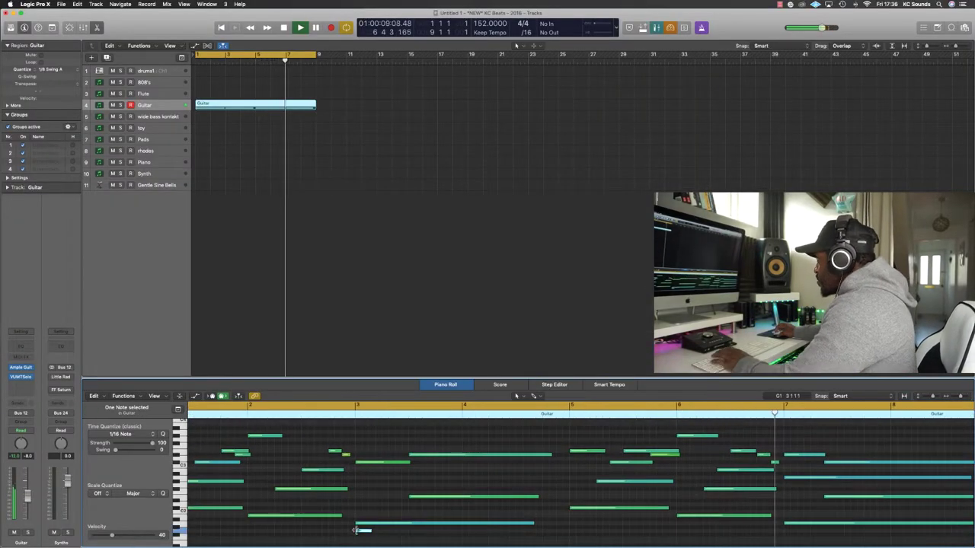
left_click(590, 422, "ctrl+alt")
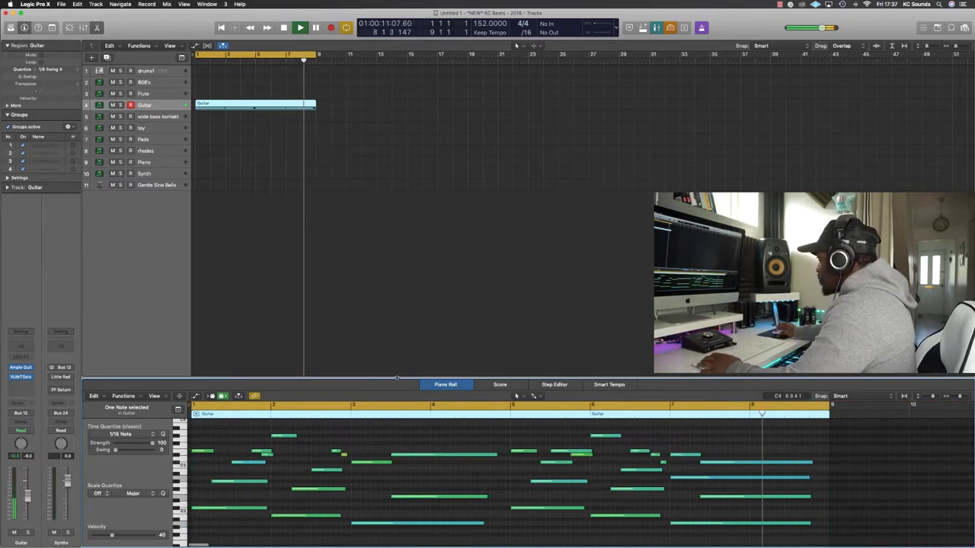
Step: Select the Flute track and repeat its four-bar region so it also fills bars 5 to 8
left_click(152, 95)
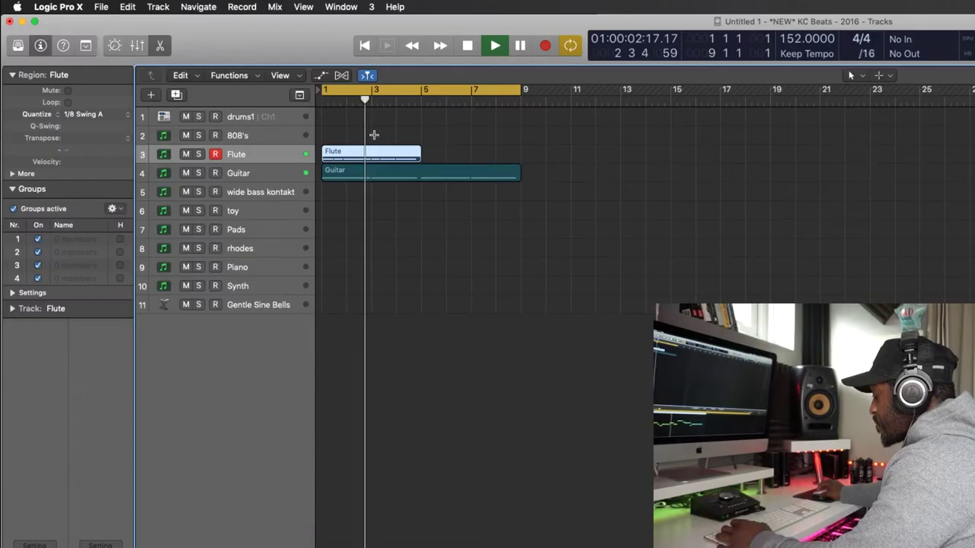
key("super+r")
left_click(481, 203, "ctrl+alt")
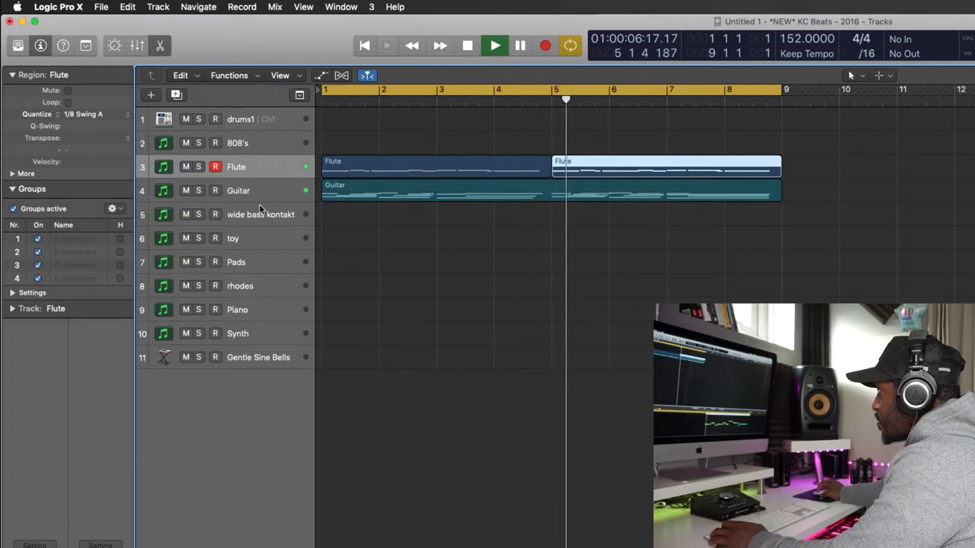
Step: Select the Piano track so it is ready to record
left_click(259, 309)
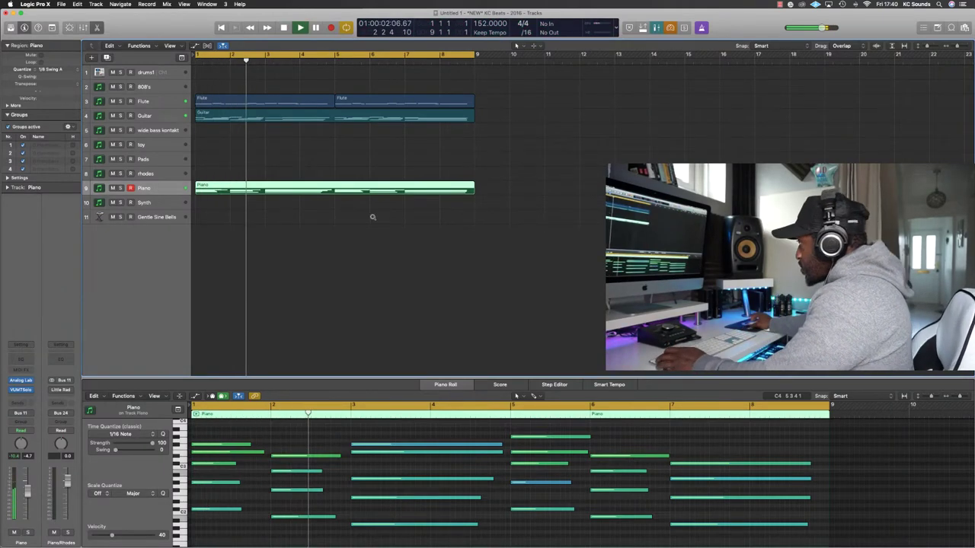
Step: Select the drums1 track and move its eight-bar region from the first drum track to the second
scroll(372, 217, "up", 8)
left_click(159, 73)
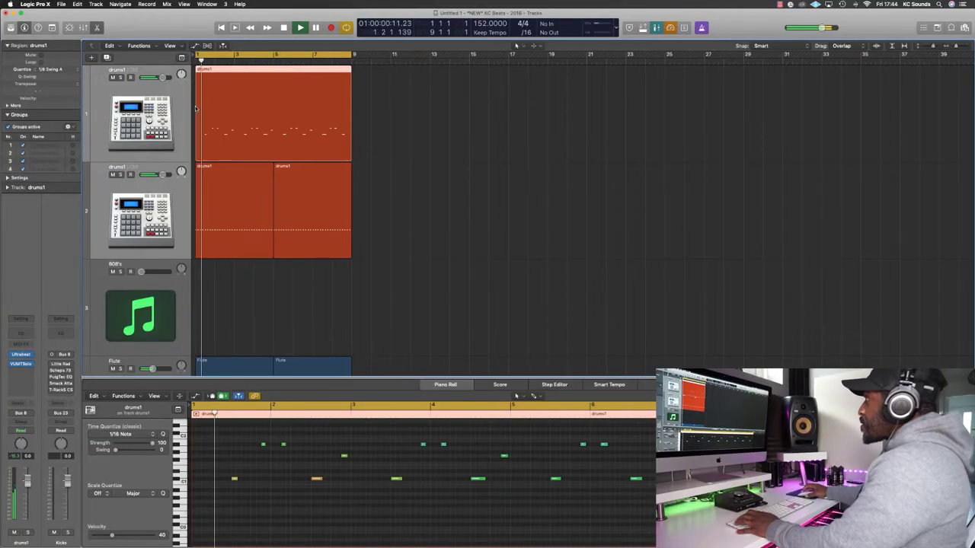
scroll(345, 139, "down", 3)
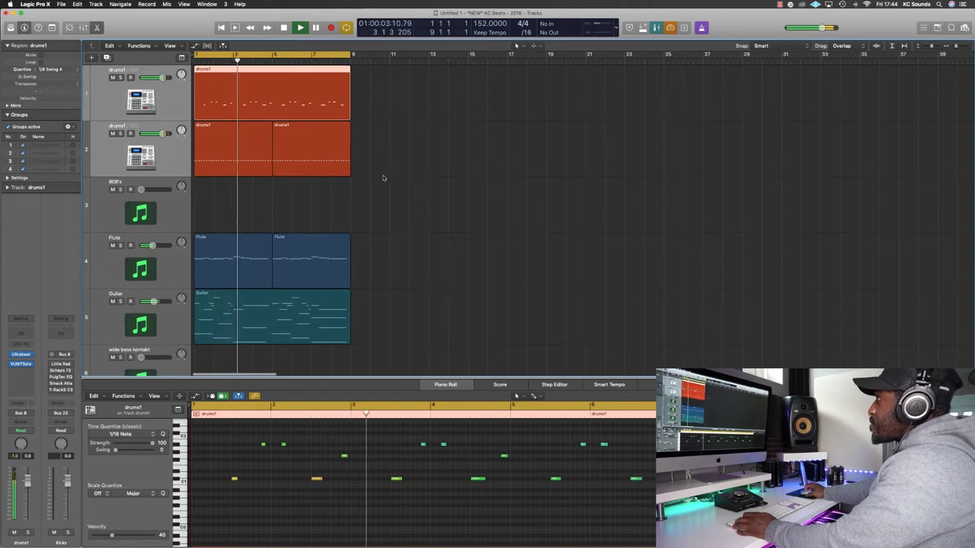
left_click_drag(219, 77, 219, 129)
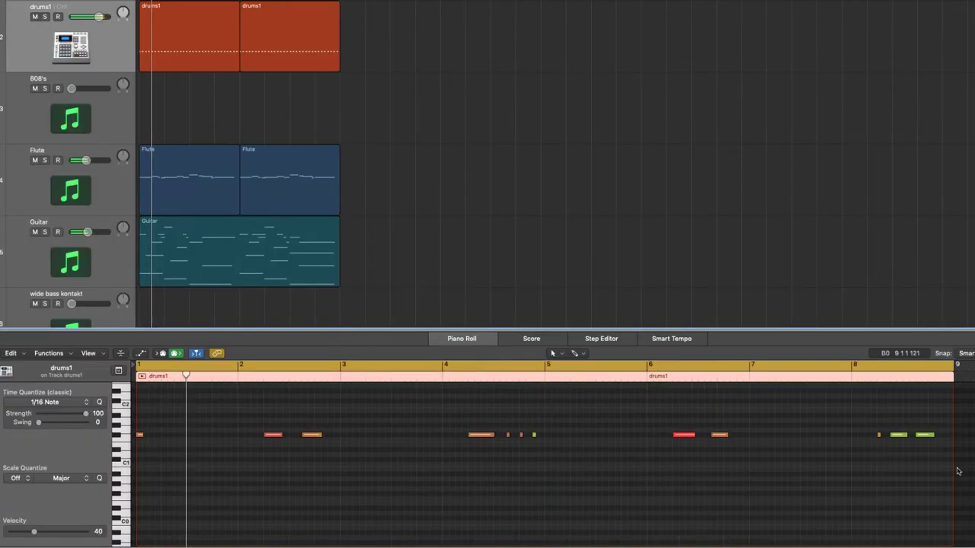
Step: Select all 13 notes in the drums1 region and show Note Velocity in the piano roll's automation lane
left_click_drag(930, 444, 133, 426)
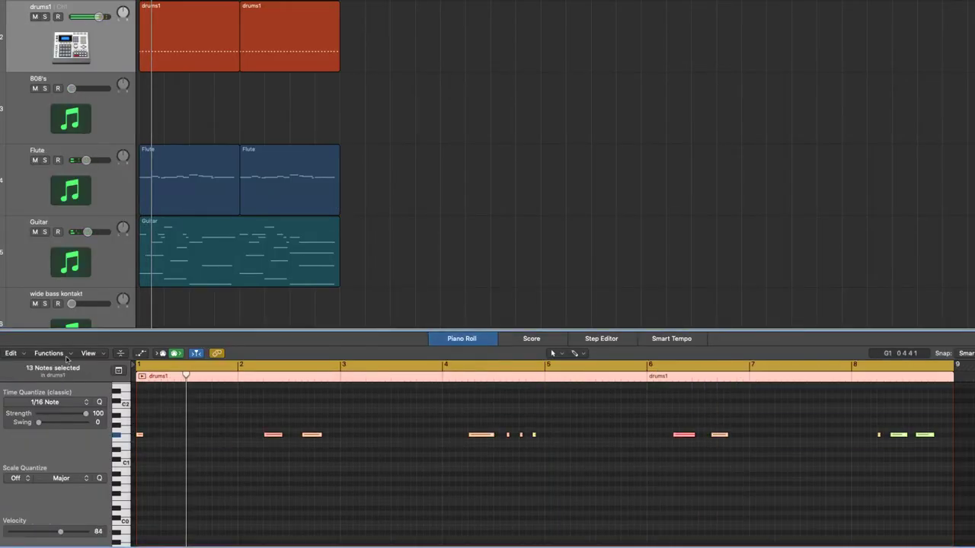
left_click(141, 353)
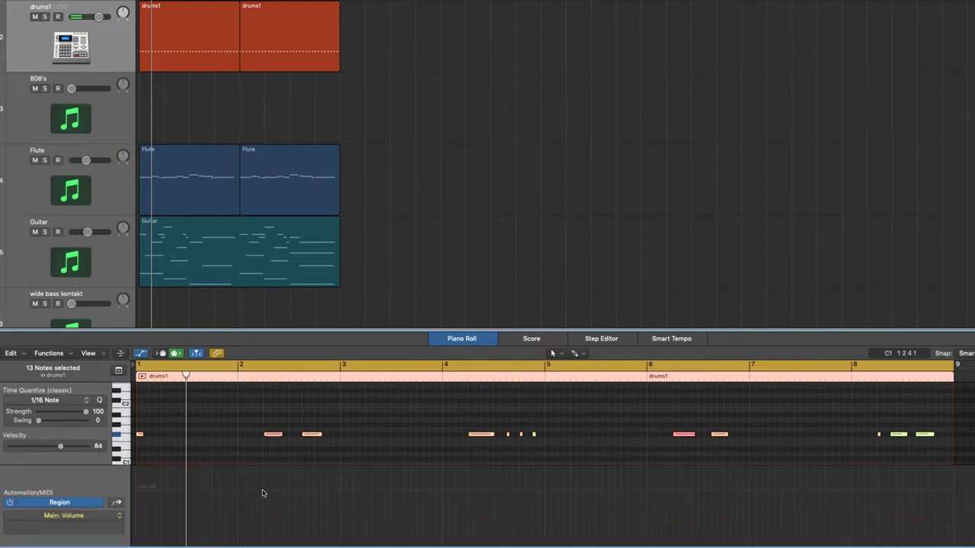
left_click(71, 517)
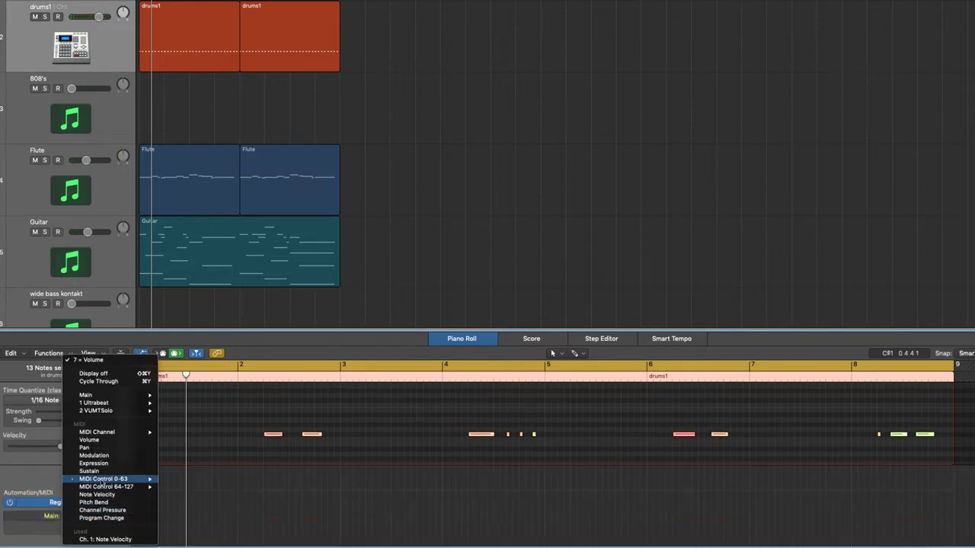
left_click(97, 496)
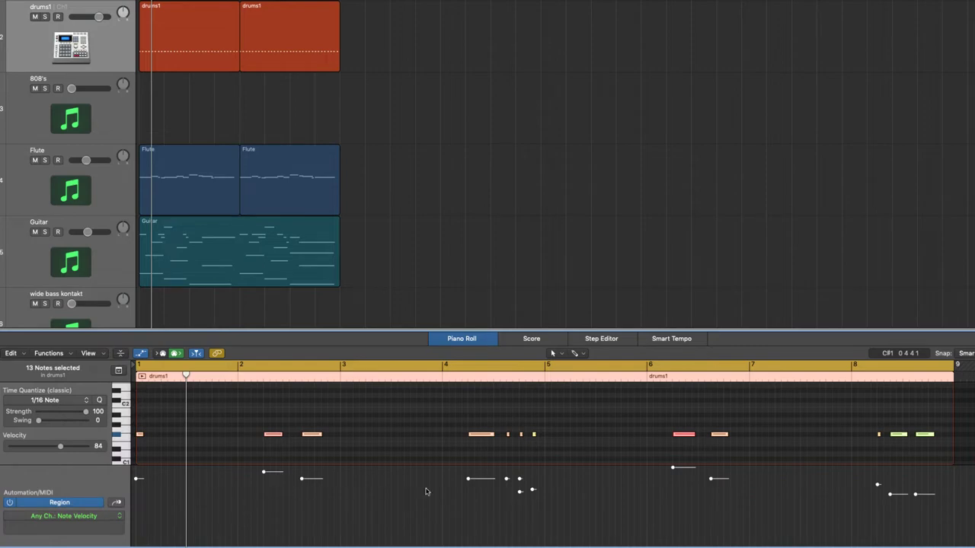
Step: Raise the velocities of the drums1 notes toward 127, adjusting the quieter note in bar 8 separately
mouse_move(519, 488)
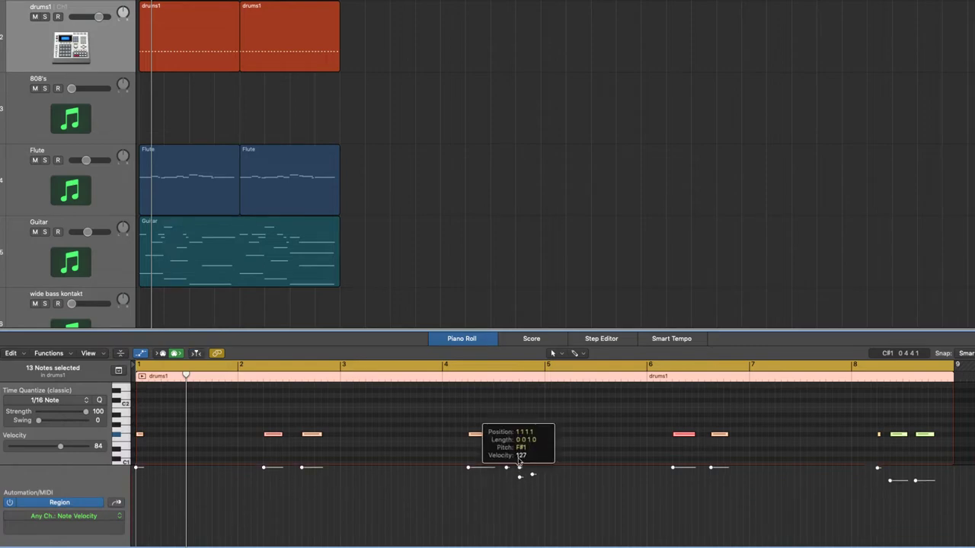
left_click_drag(521, 448, 521, 447)
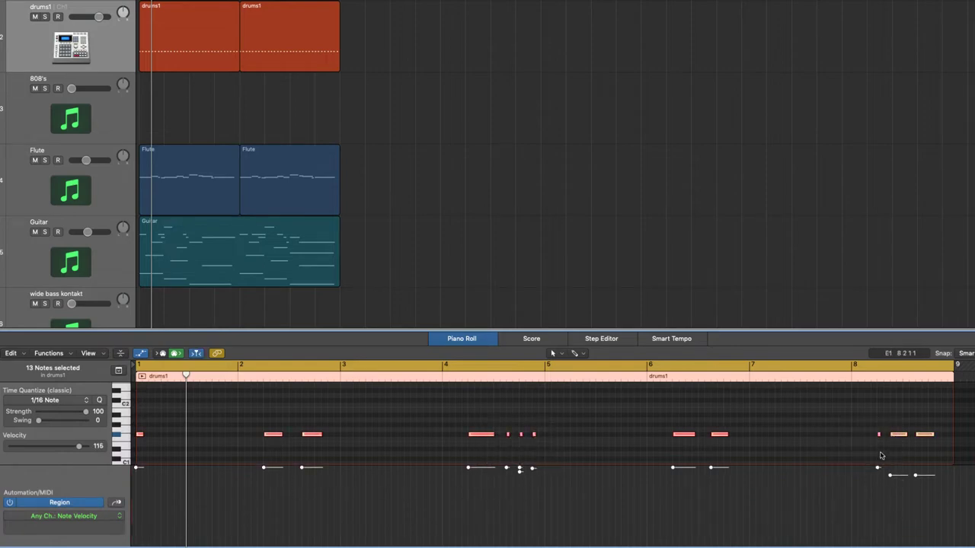
left_click(882, 456)
left_click_drag(891, 478, 892, 469)
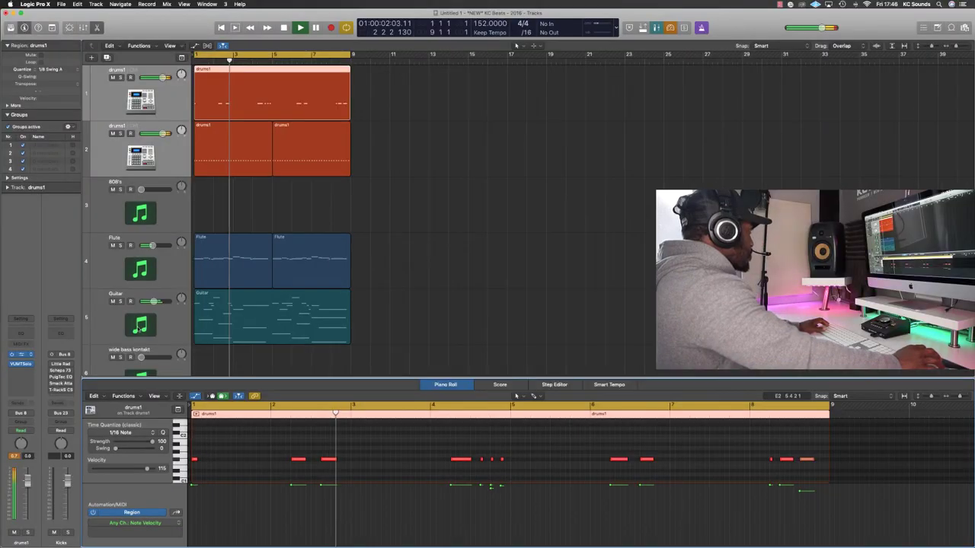
Step: Check the Ultrabeat drum kit on the drums1 track, close it, and hide the piano roll's velocity lane
left_click(17, 354)
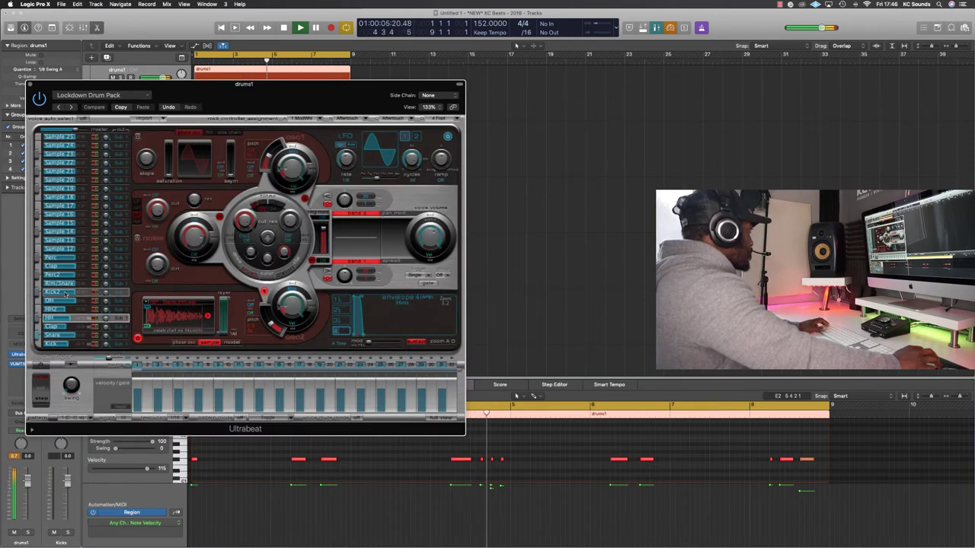
left_click(31, 85)
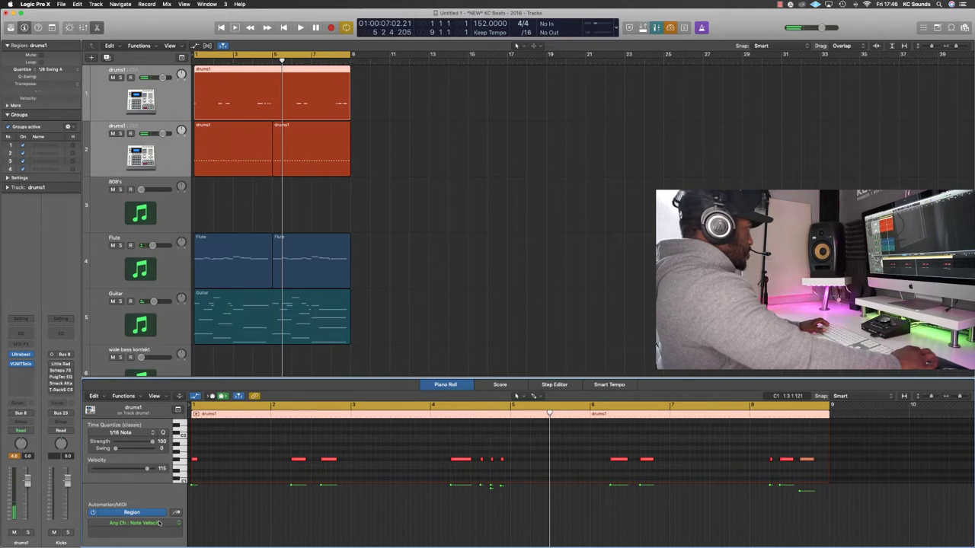
left_click(197, 397)
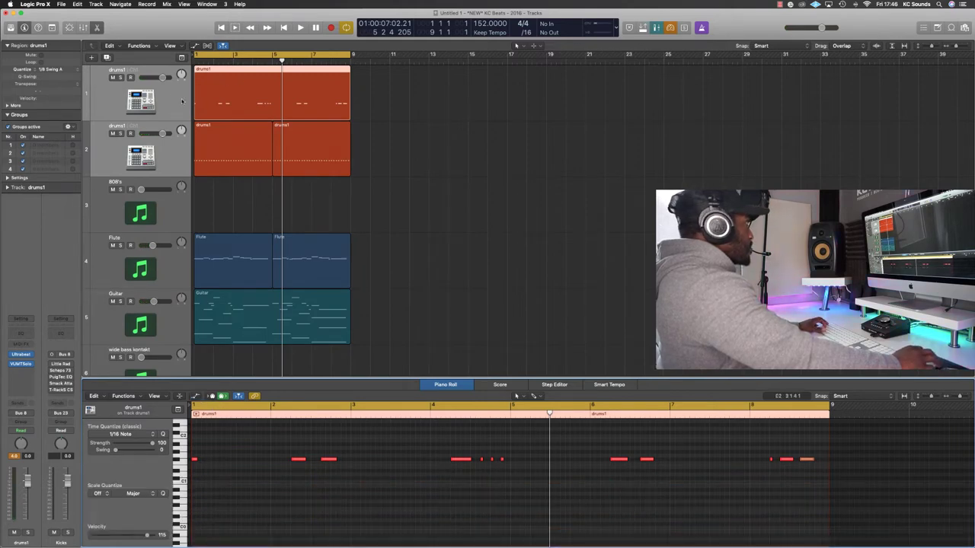
Step: Quantize the first drums1 region to 1/16 Swing A and select its first note in the piano roll
left_click(160, 98)
left_click(57, 72)
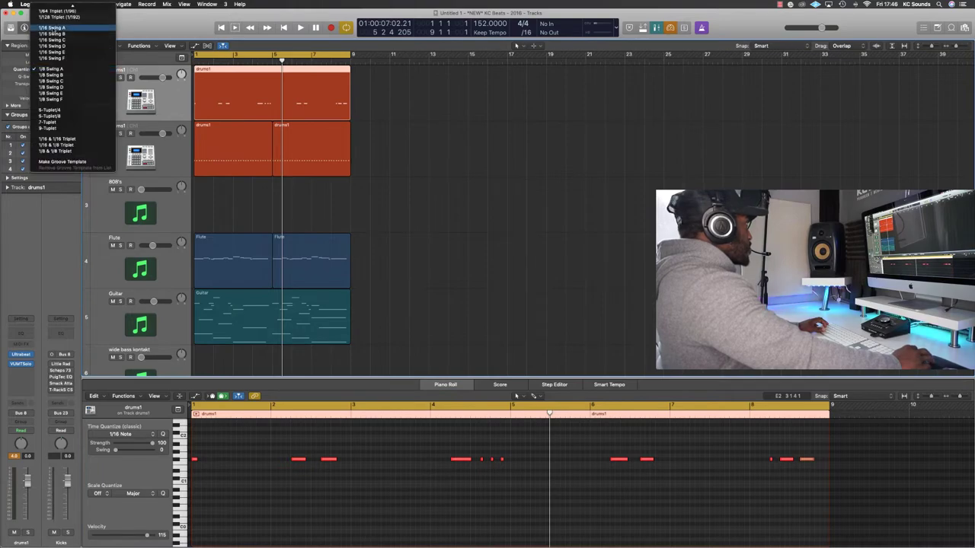
left_click(58, 28)
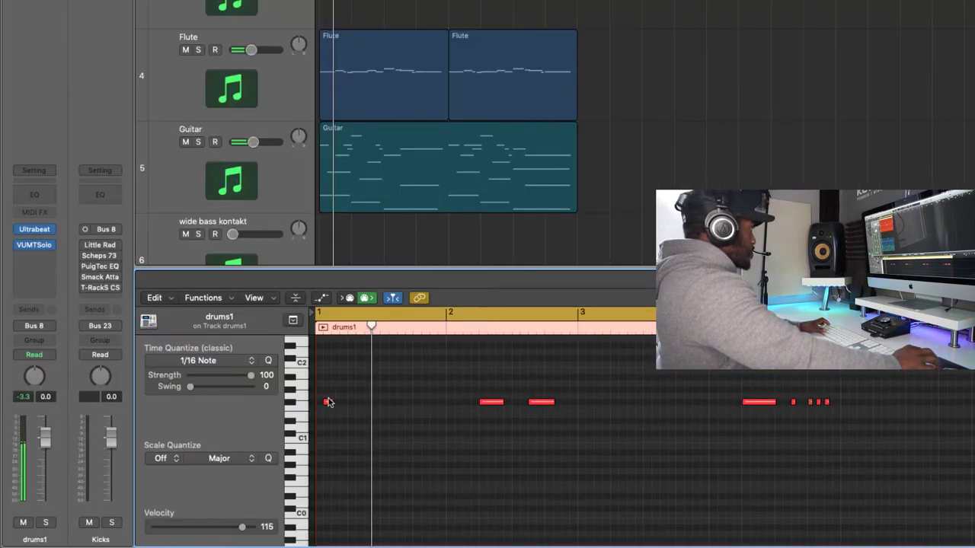
left_click(327, 402)
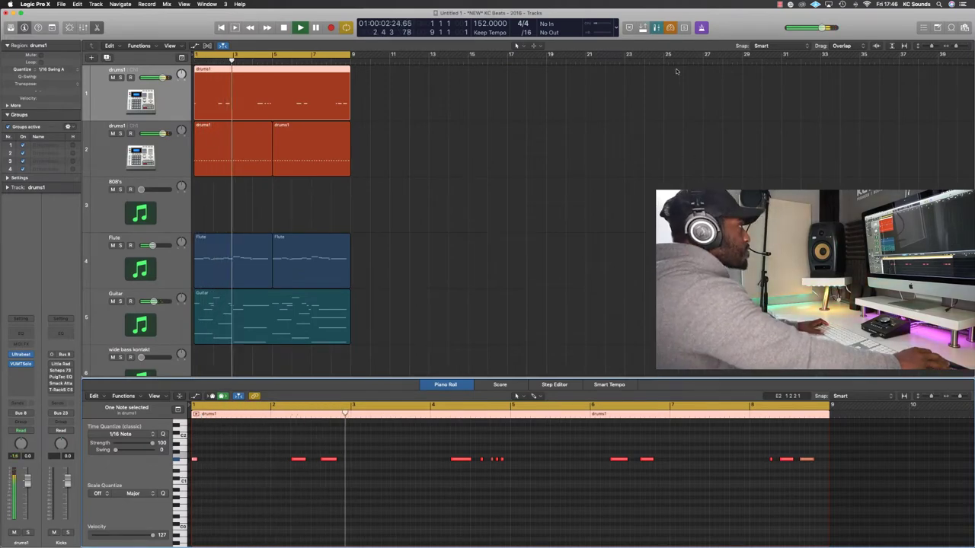
Step: Select the 808's track so it is ready to record
left_click(139, 209)
key("Return")
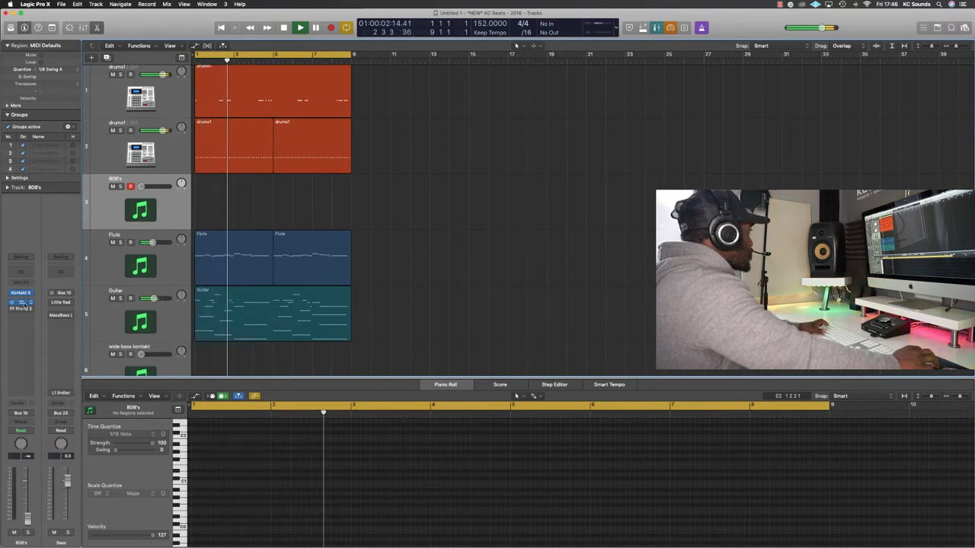
scroll(364, 272, "right", 3)
scroll(305, 268, "down", 3)
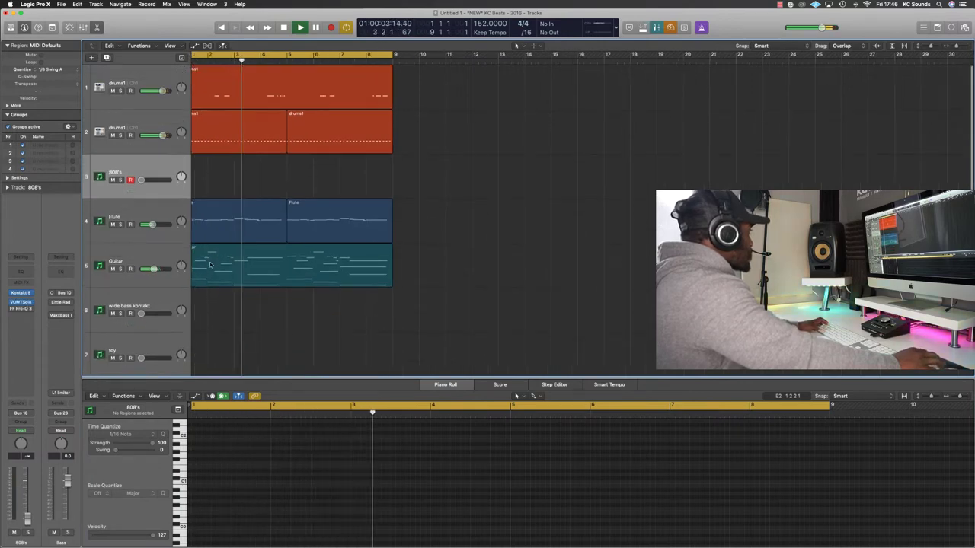
left_click(148, 212)
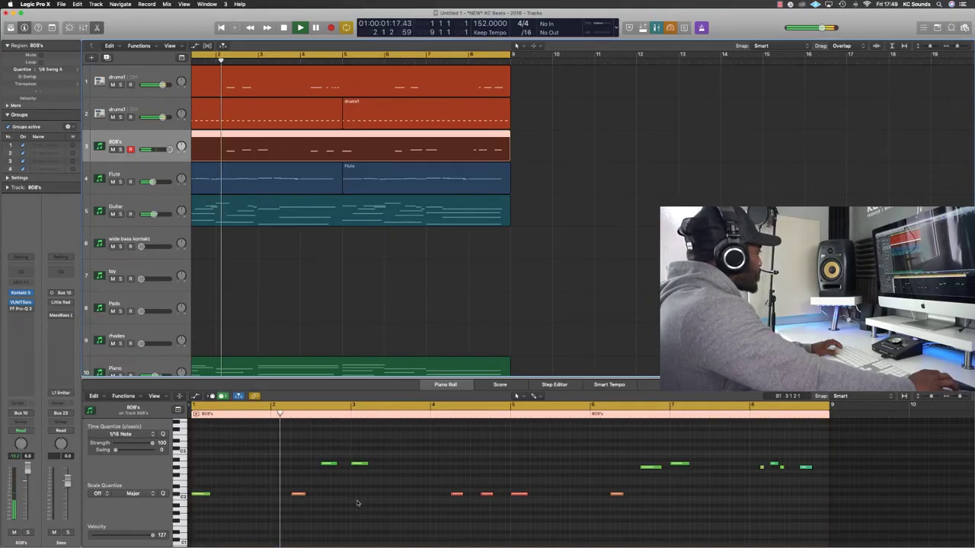
Step: Select all 14 notes in the 808's region and show Note Velocity in the automation lane
left_click(362, 495)
key("super+a")
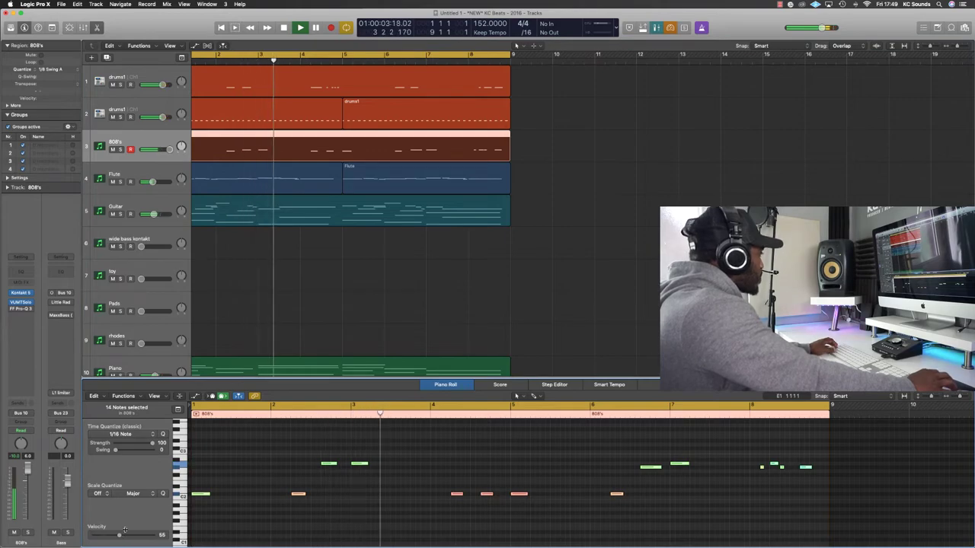
key("a")
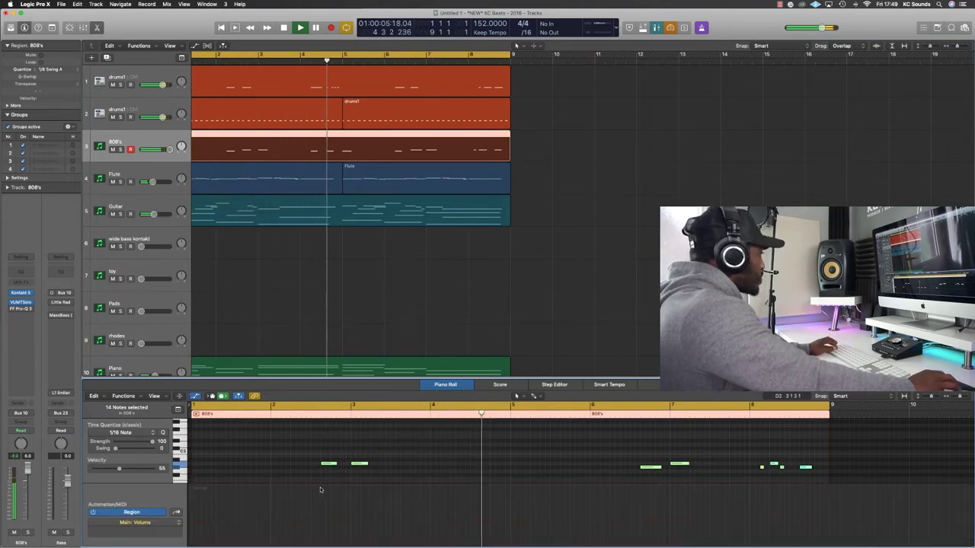
left_click(221, 509)
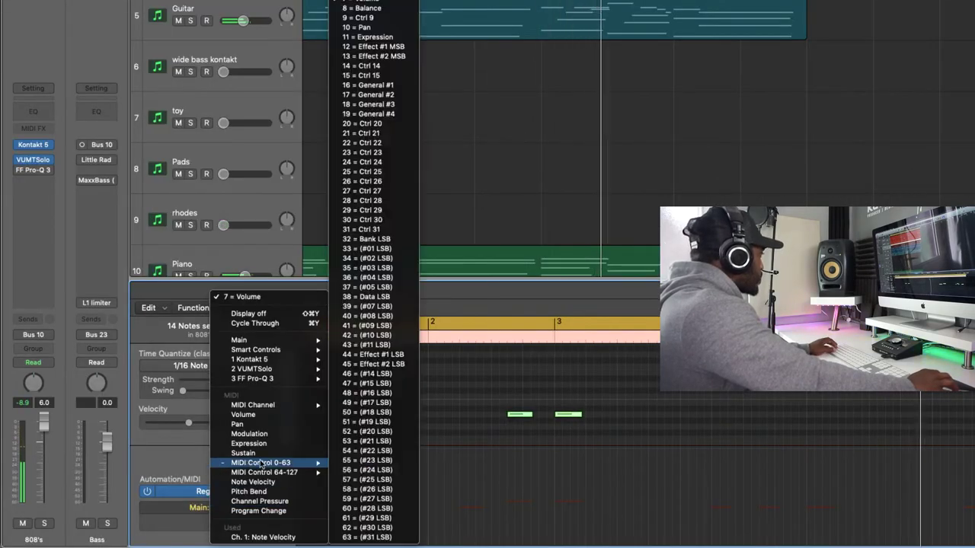
left_click(271, 485)
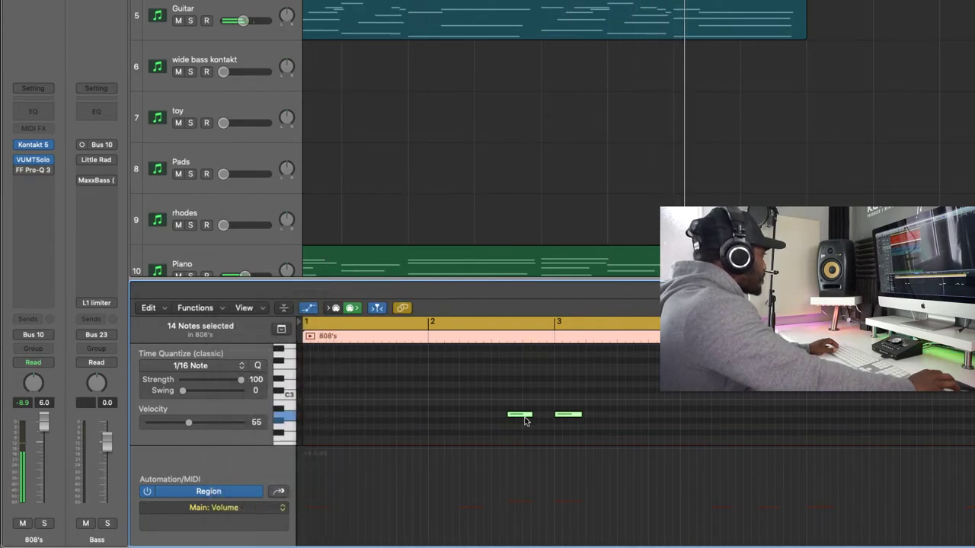
Step: Raise the velocities of all the selected 808's notes, deselect them, and hide the automation lane
left_click_drag(308, 483, 309, 411)
left_click(729, 391)
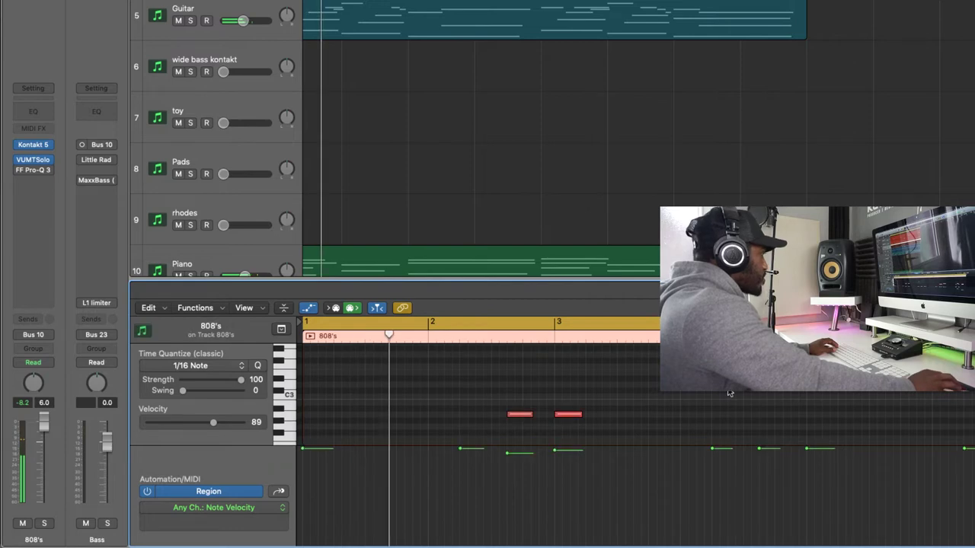
key("space")
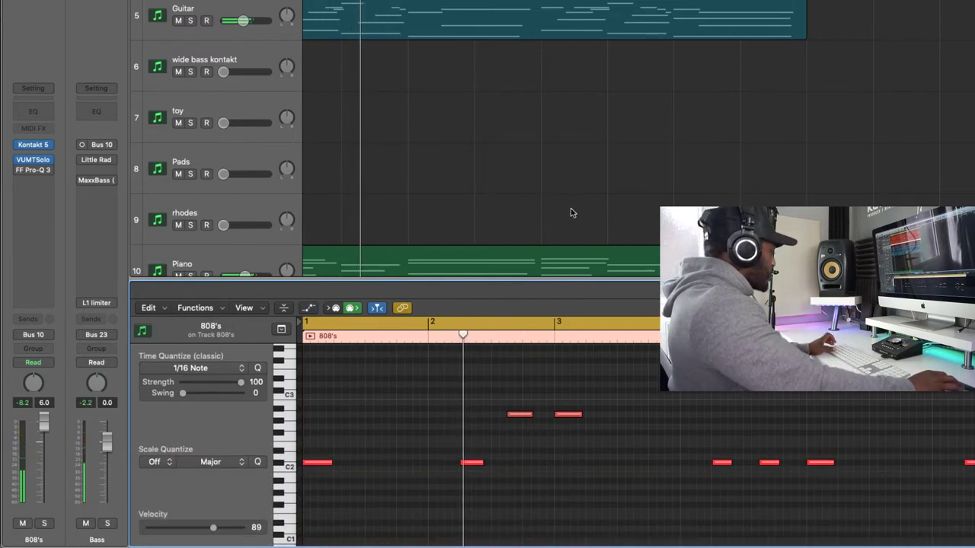
key("a")
Step: Check the mixer and close the editor area so the eight-bar arrangement fills the Tracks view
key("x")
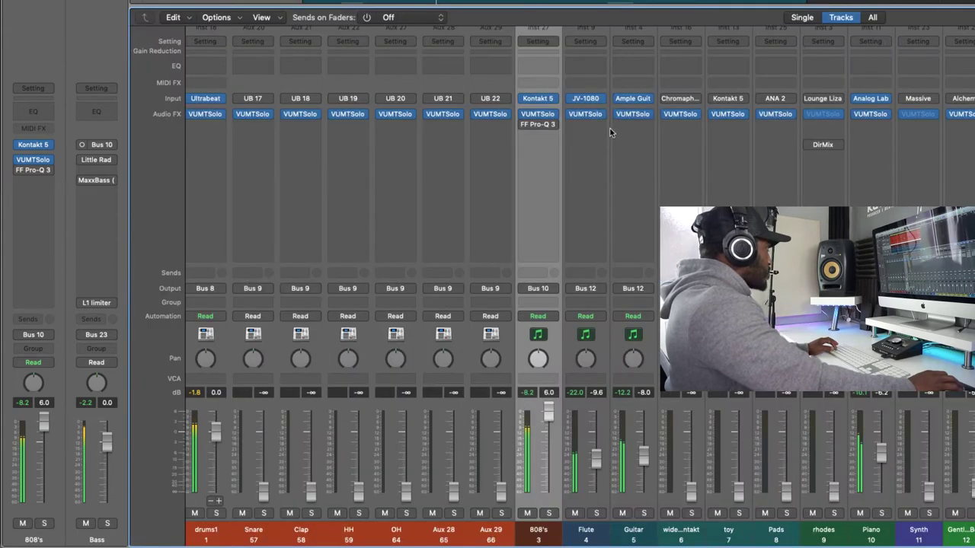
key("x")
scroll(609, 214, "down", 5)
scroll(282, 198, "up", 5)
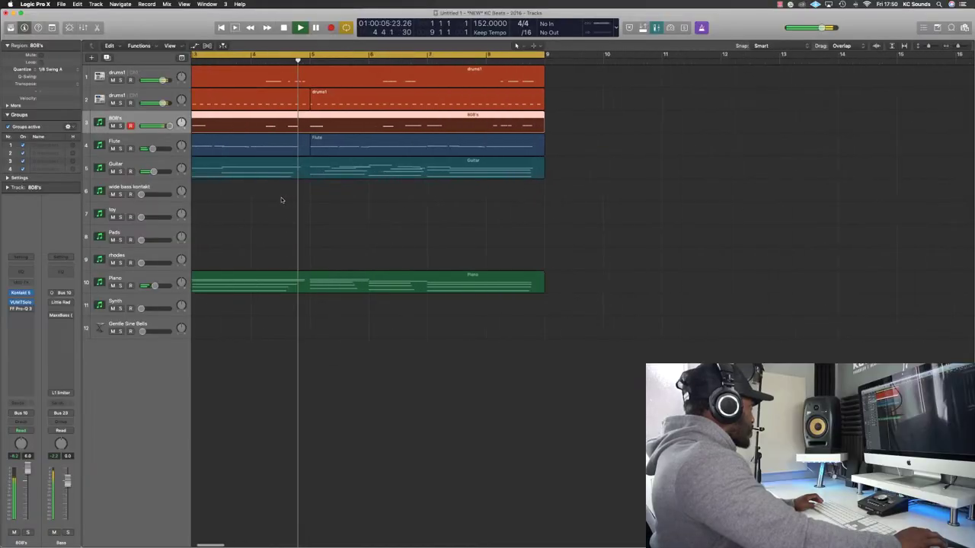
scroll(281, 198, "up", 5)
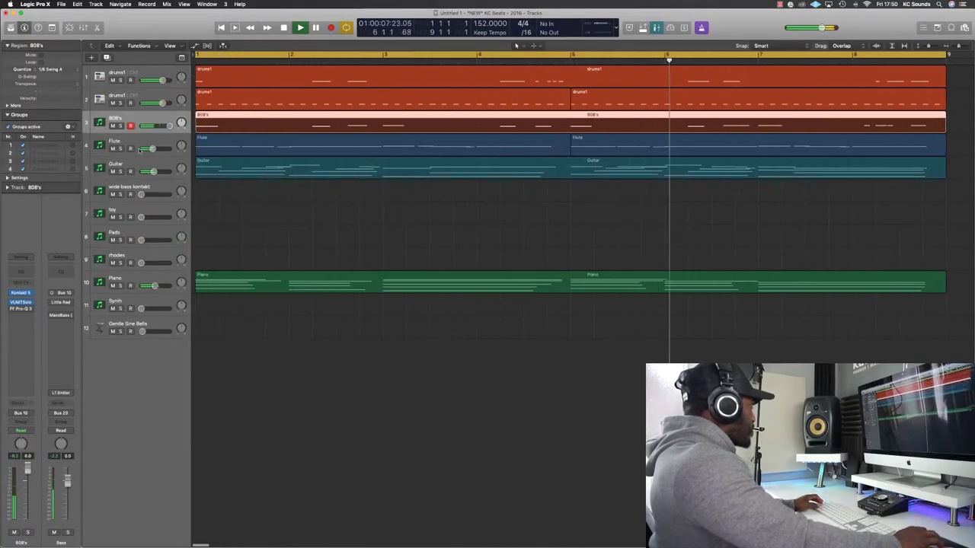
Step: Mute the Flute track and select the Guitar track
left_click(113, 149)
scroll(281, 159, "up", 3)
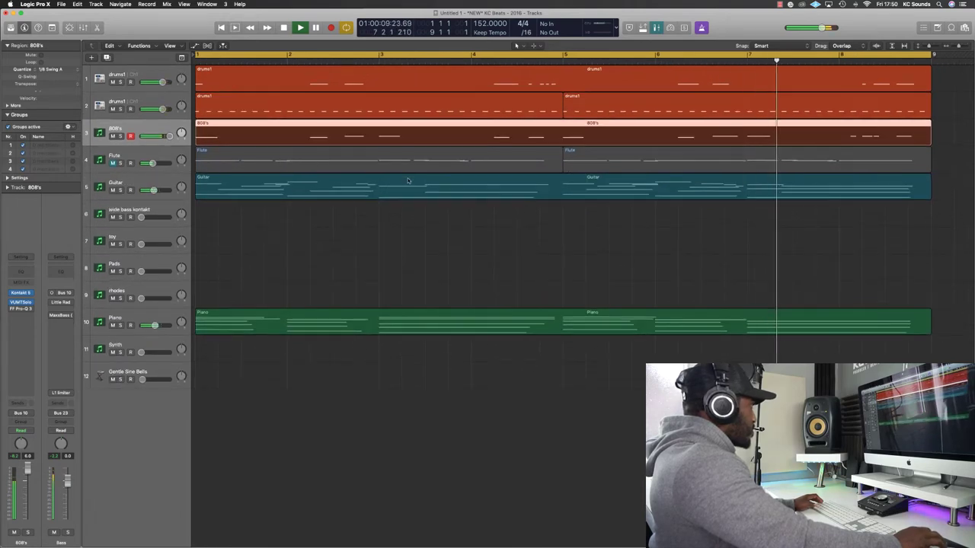
scroll(405, 181, "down", 3)
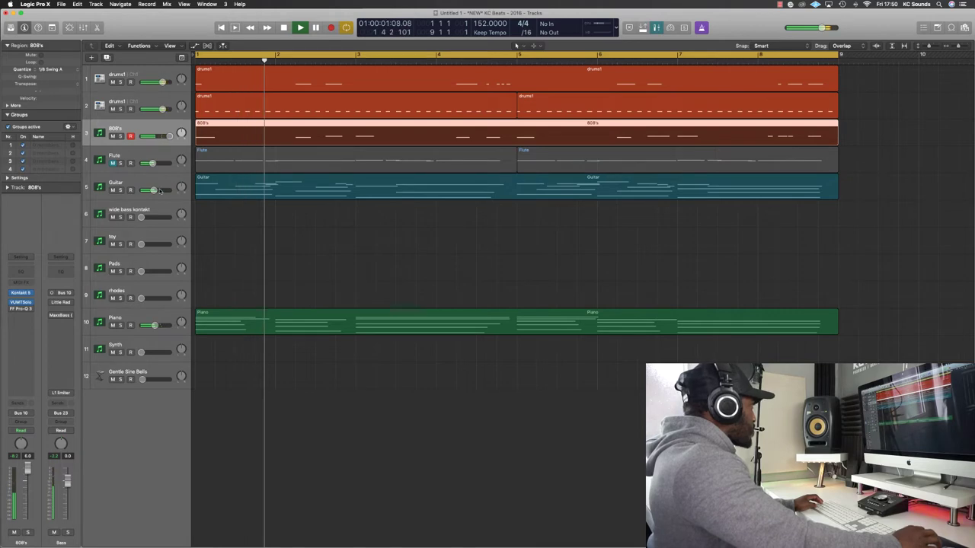
left_click(132, 183)
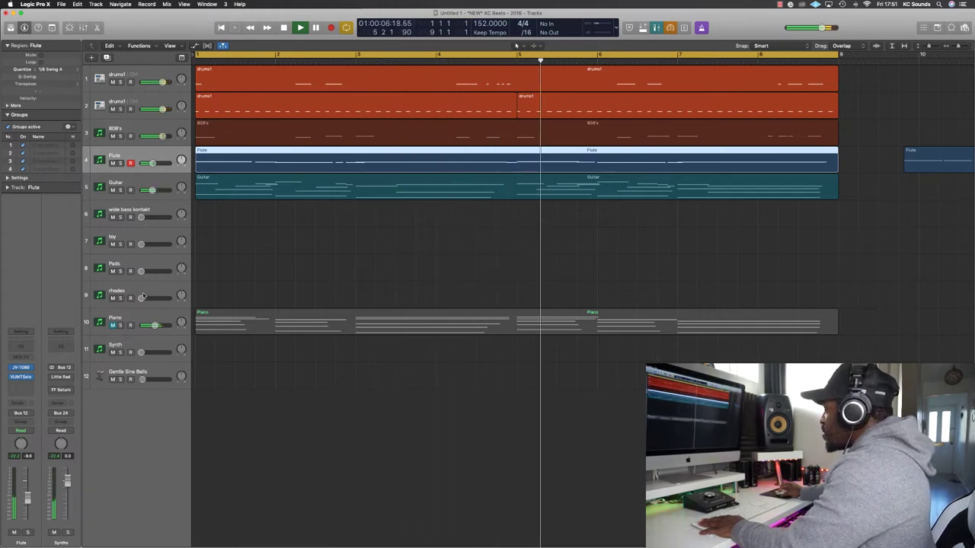
Step: Move the muted Piano region past the cycle's end to about bar 9.5 and select the Piano track
left_click_drag(317, 267, 476, 319)
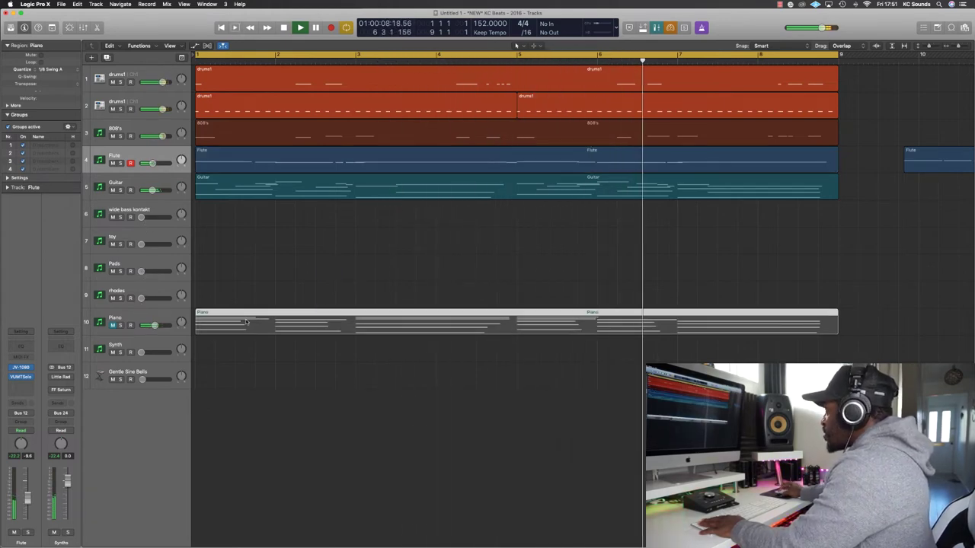
left_click_drag(246, 323, 746, 330)
left_click(138, 316)
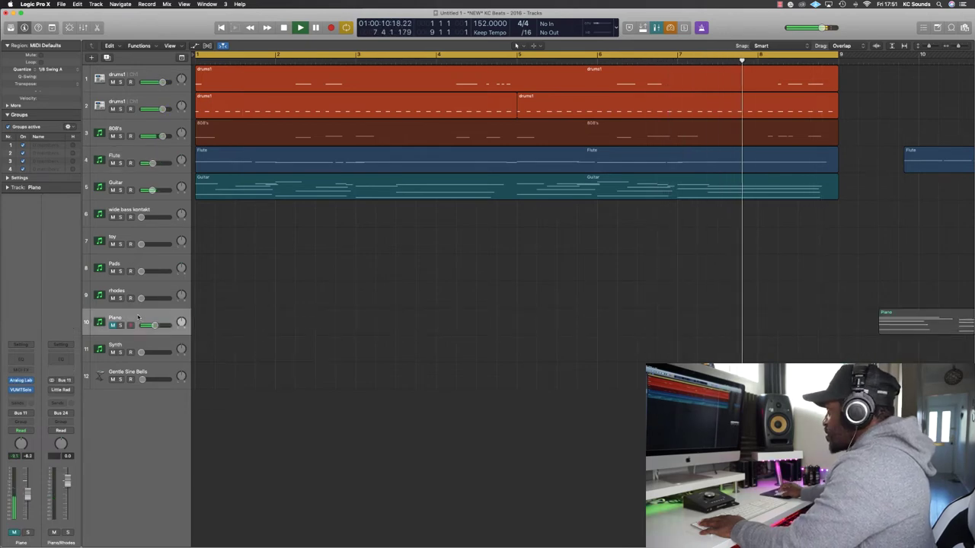